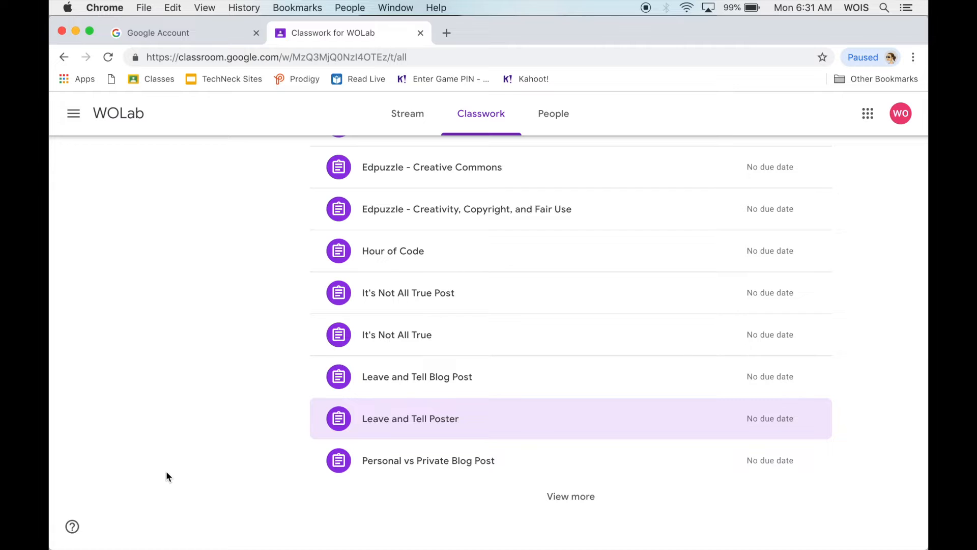
- Open the Google Slides poster attached to the Leave and Tell Poster assignment
left_click(453, 424)
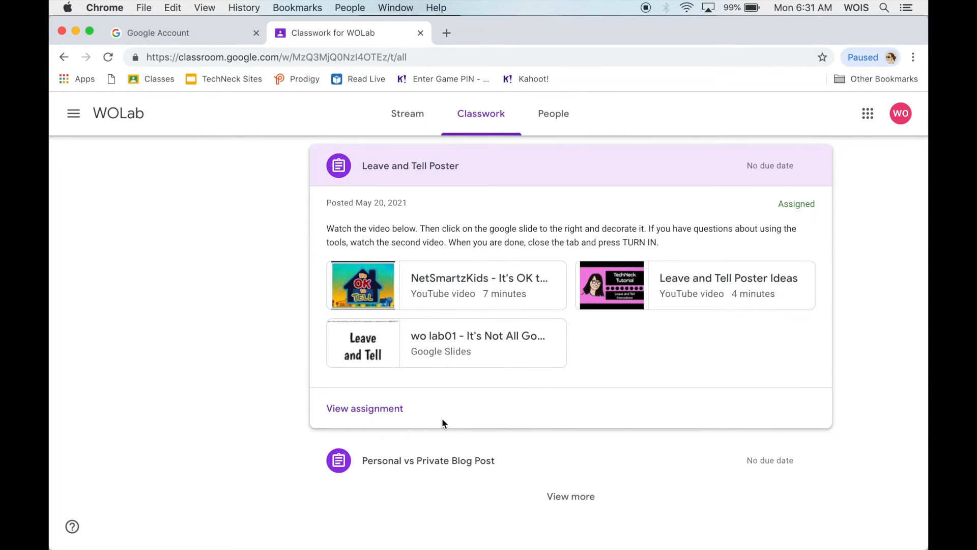
left_click(390, 410)
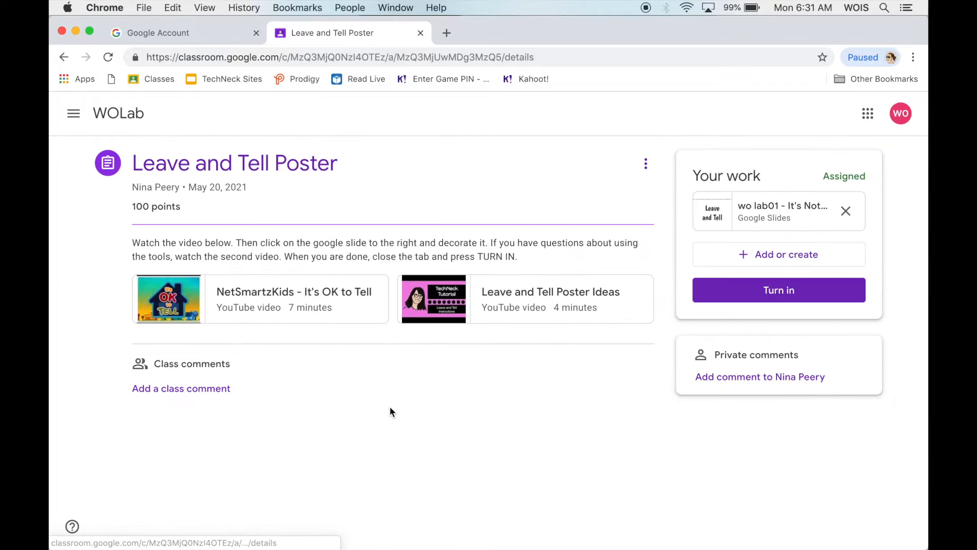
left_click(750, 209)
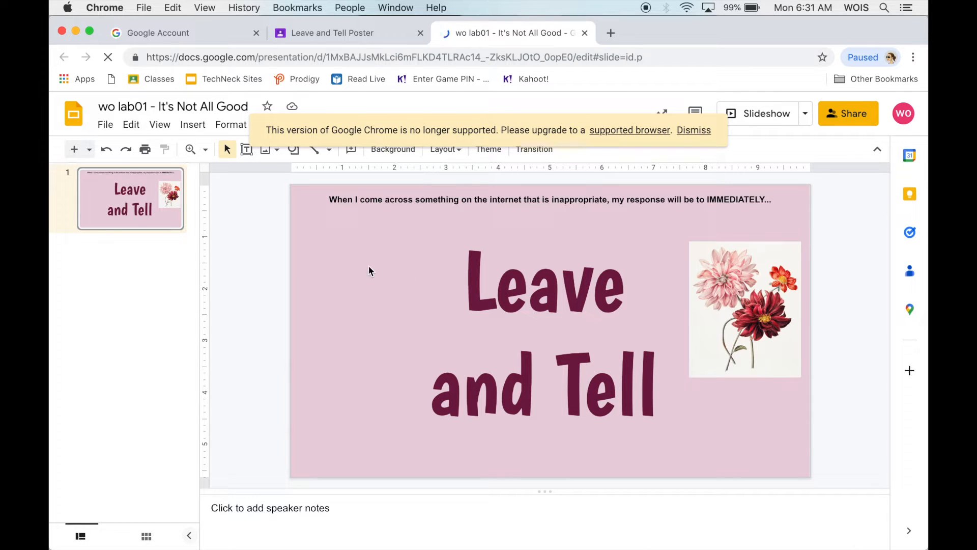
- Capture a full-screen screenshot of the poster in slideshow mode, and close the presentation
left_click(765, 115)
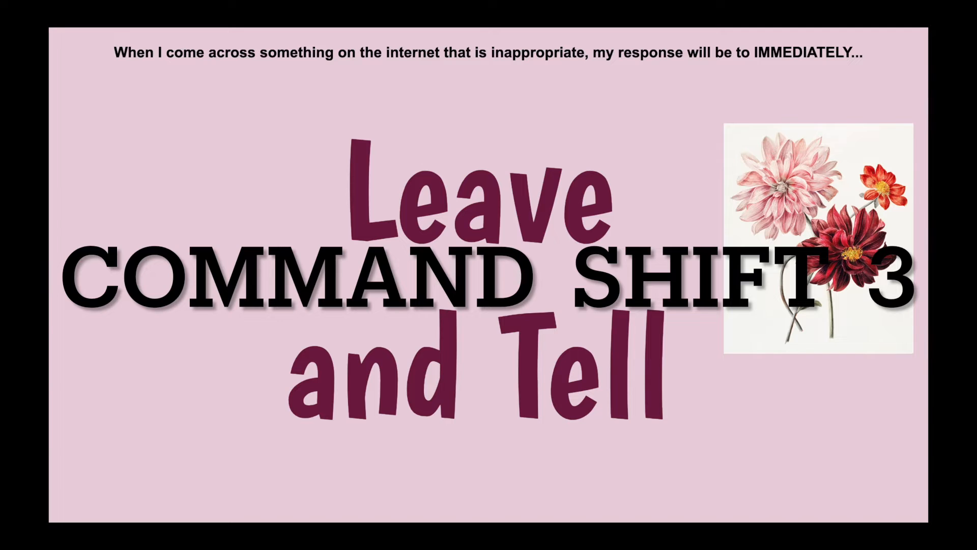
key("super+shift+3")
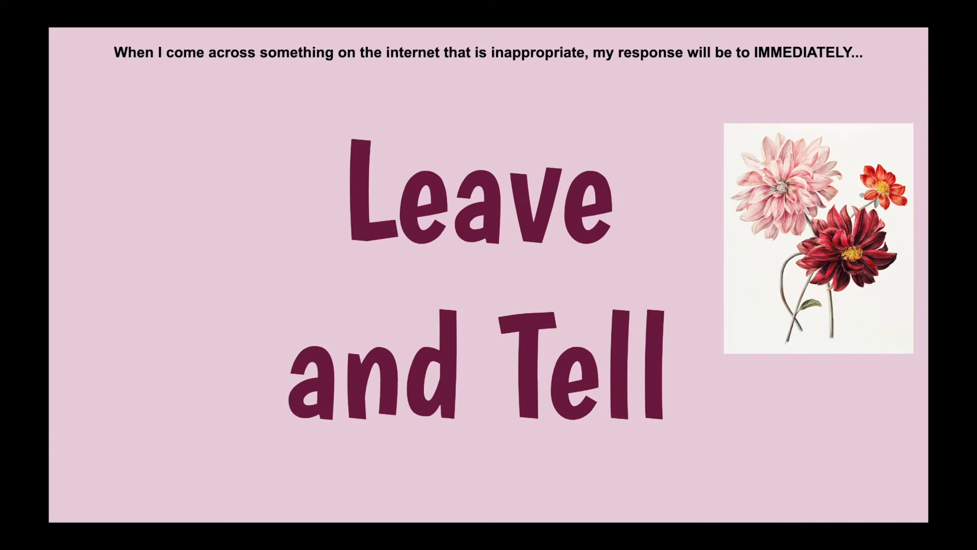
key("Escape")
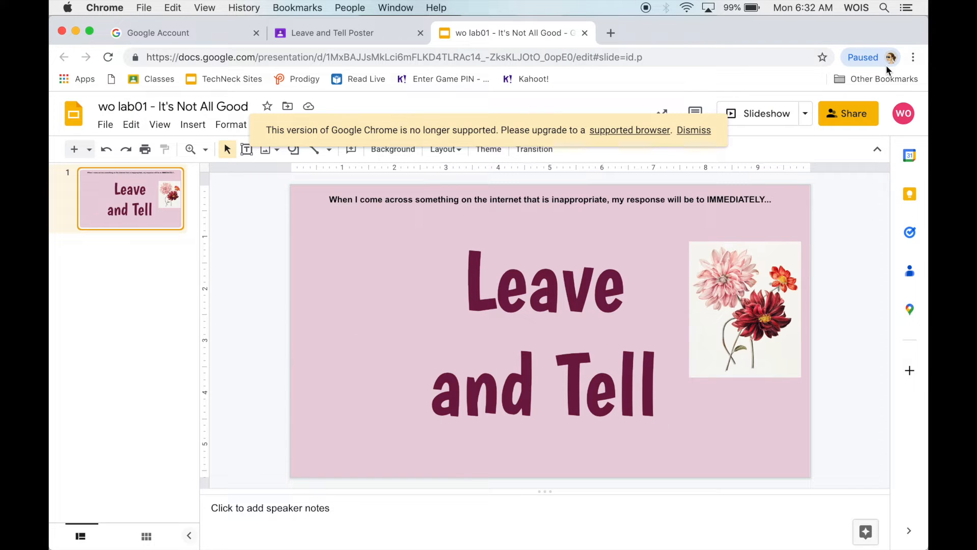
left_click(585, 33)
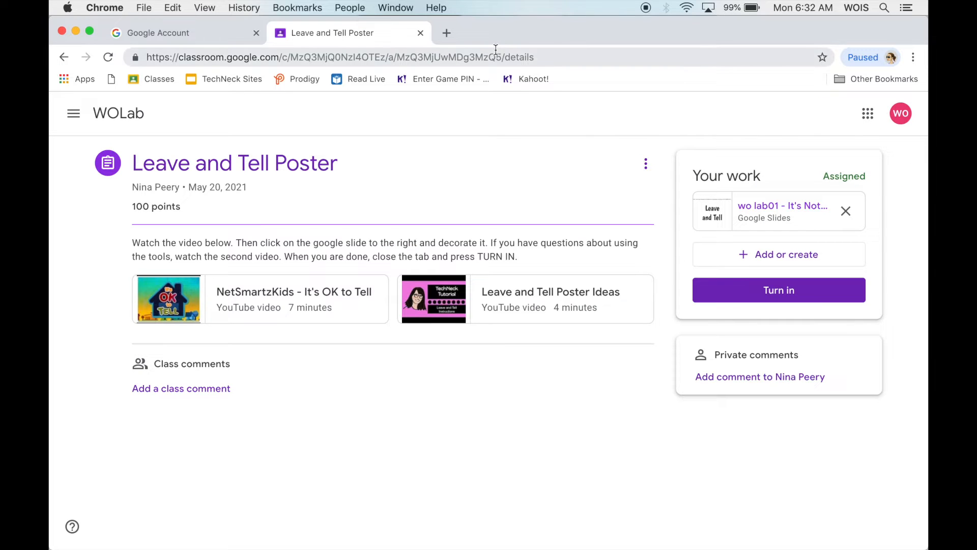
- Open the personal wonecks.net blog in a new browser tab
left_click(447, 33)
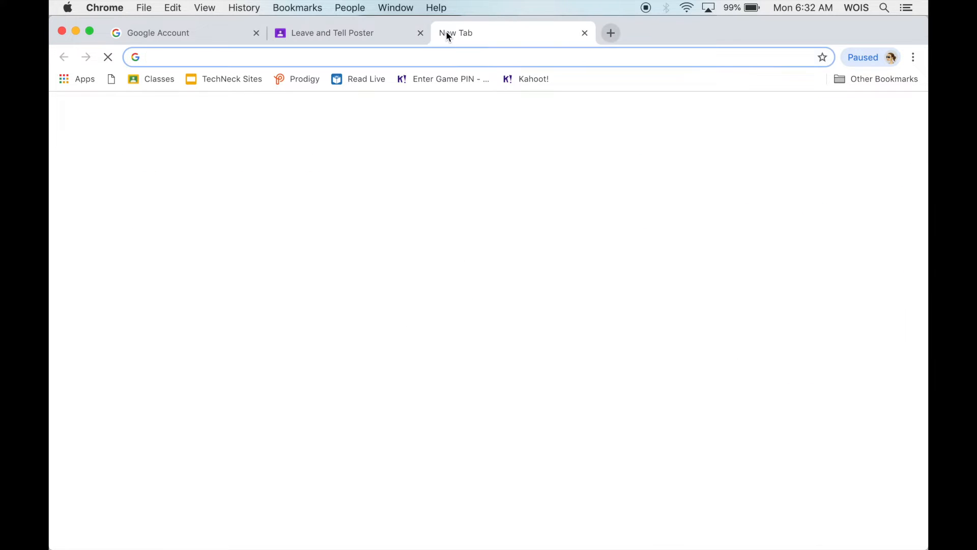
type("pee")
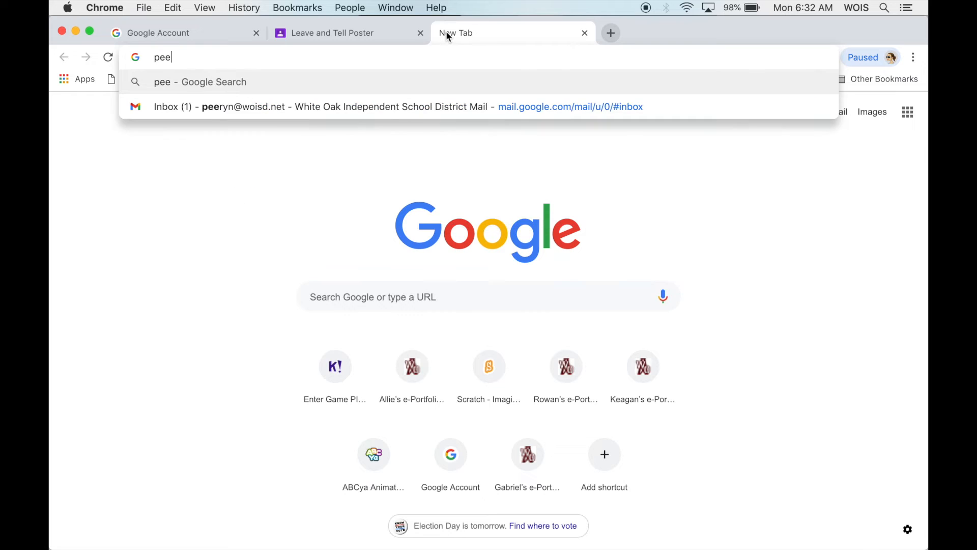
type("ryn.wone")
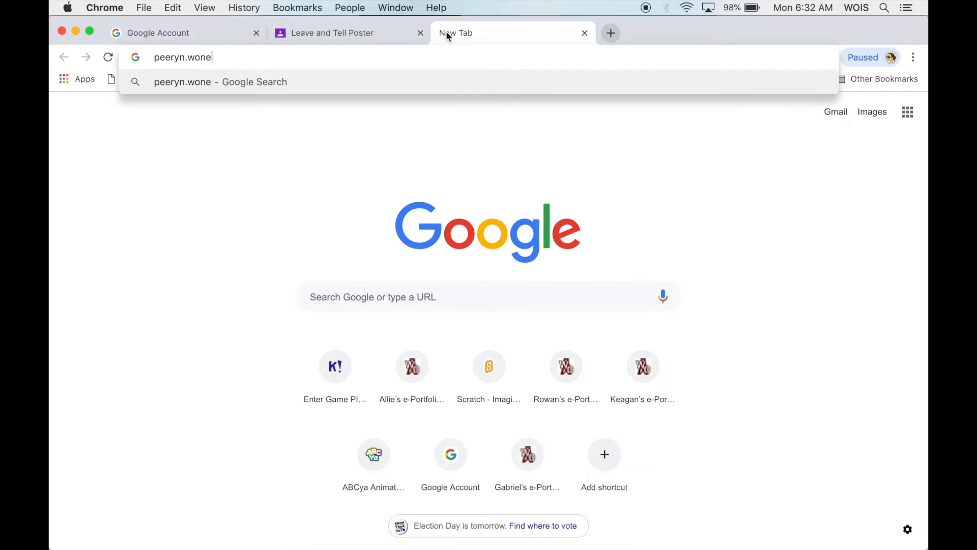
type("cks.net")
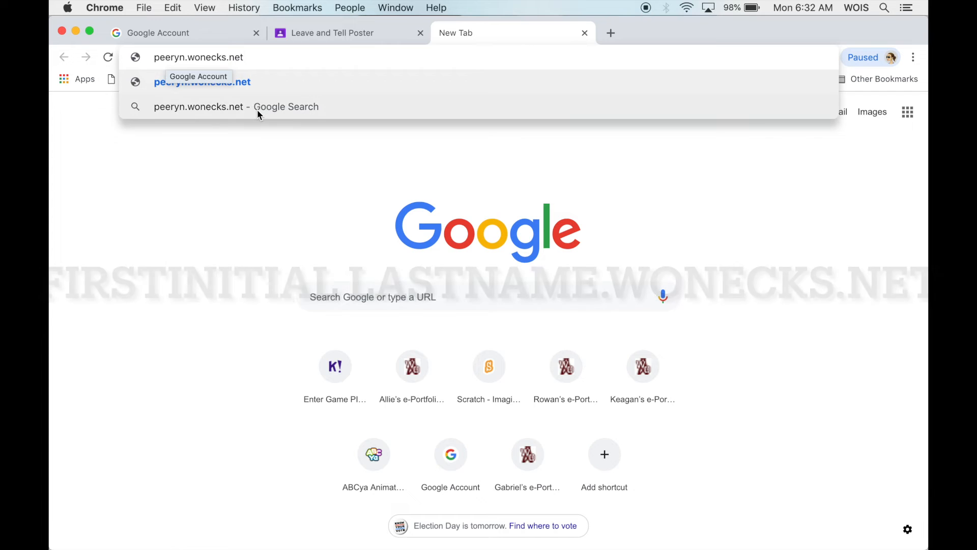
key("Return")
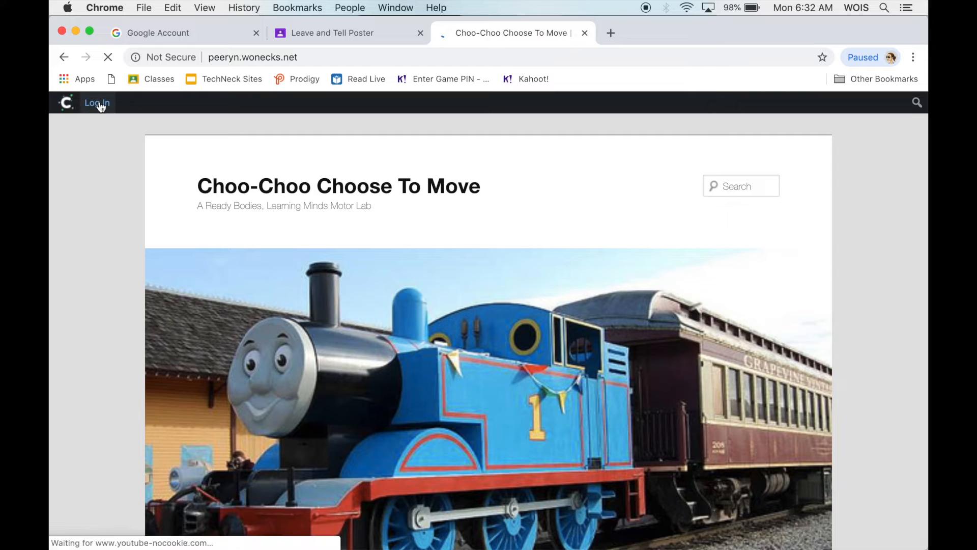
- Log in to the blog with the account username and password
left_click(99, 104)
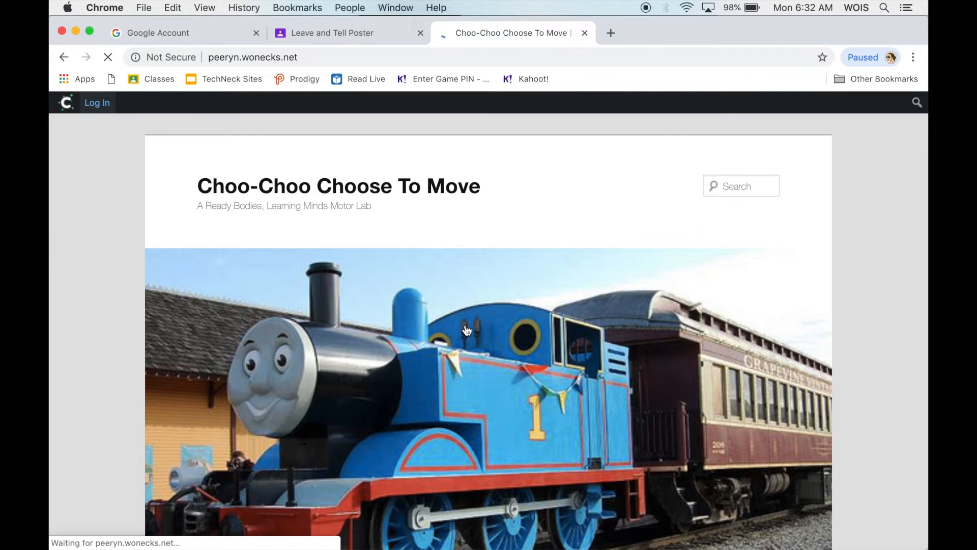
type("peeryn")
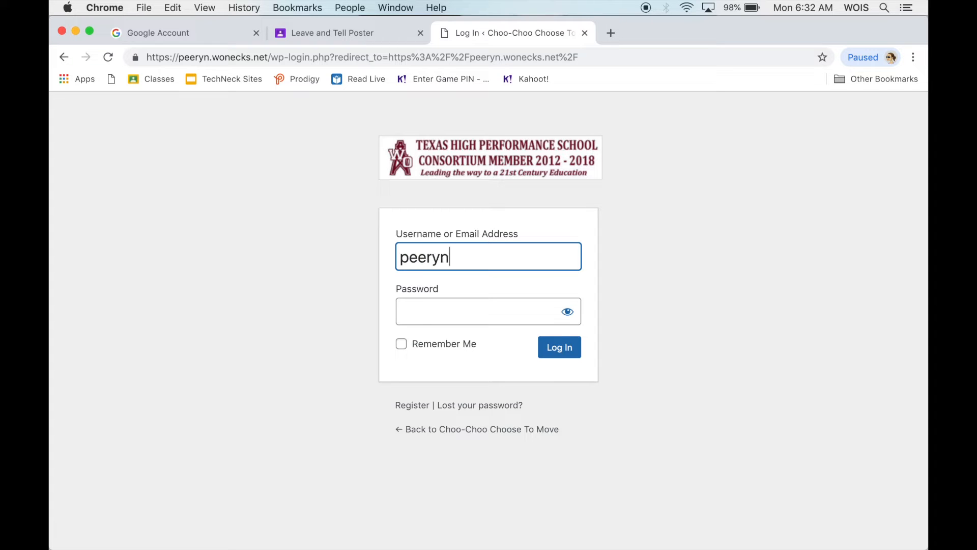
left_click(445, 312)
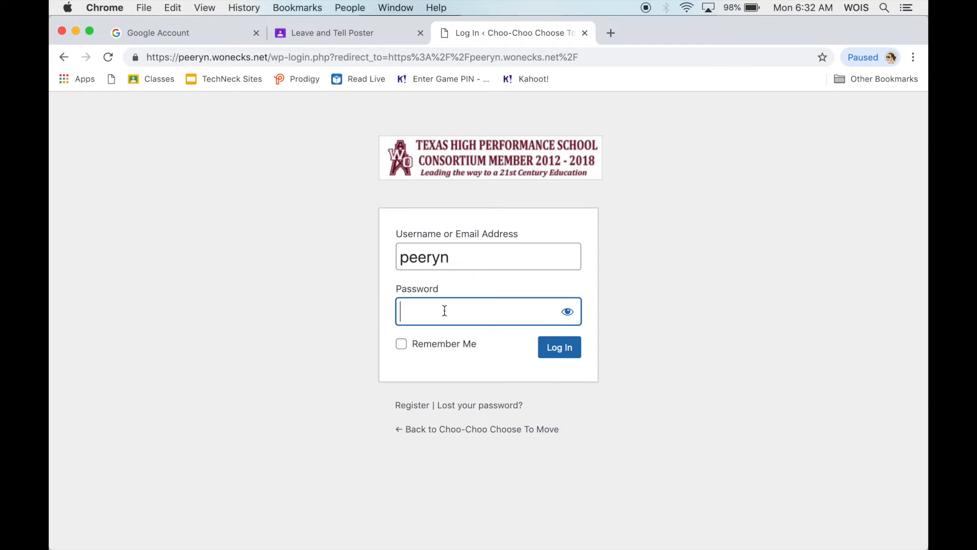
type("************")
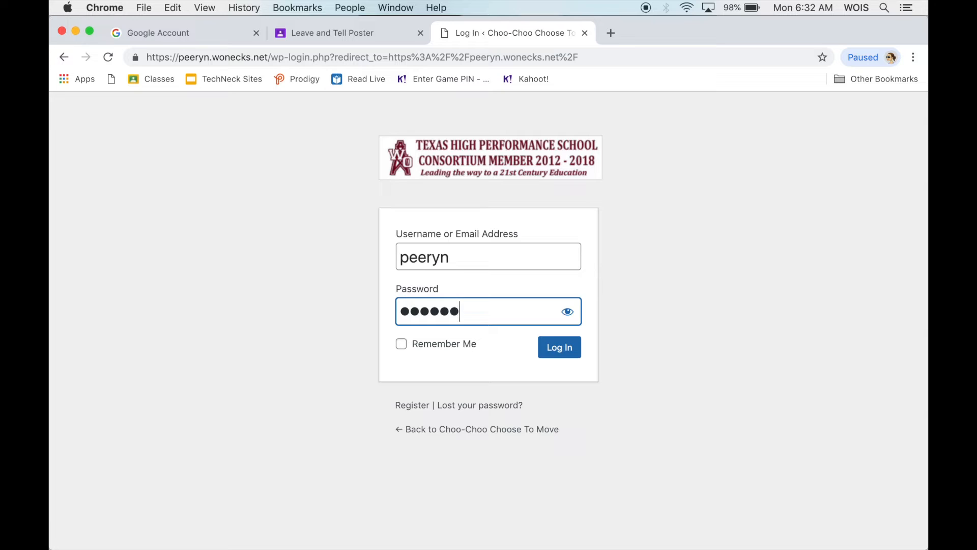
type("******")
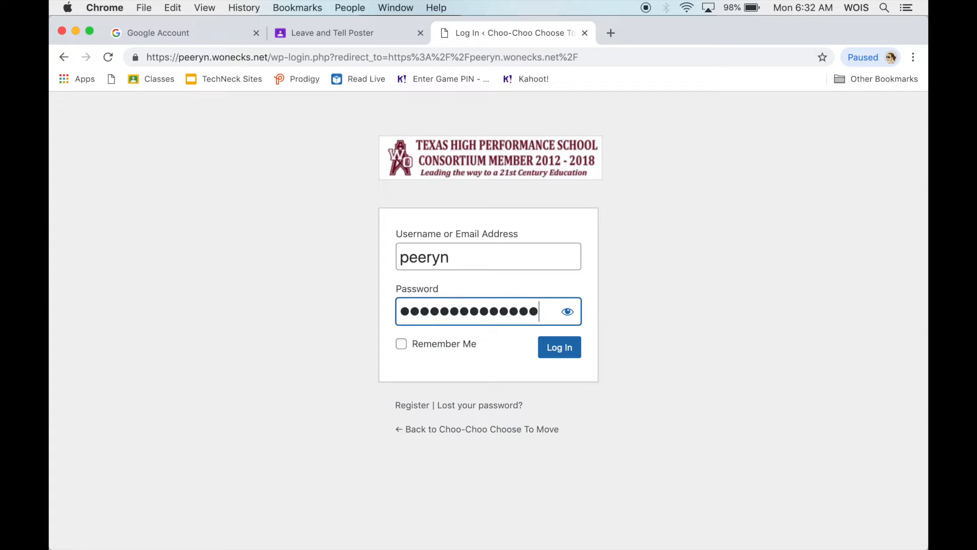
key("Return")
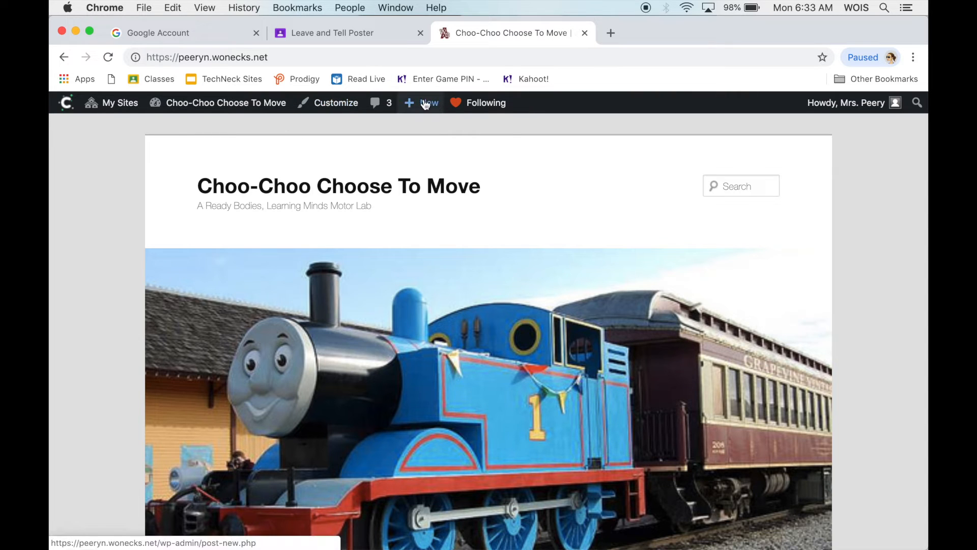
- Create a new blog post titled "Leave and Tell" and switch its editor to visual mode
mouse_move(399, 104)
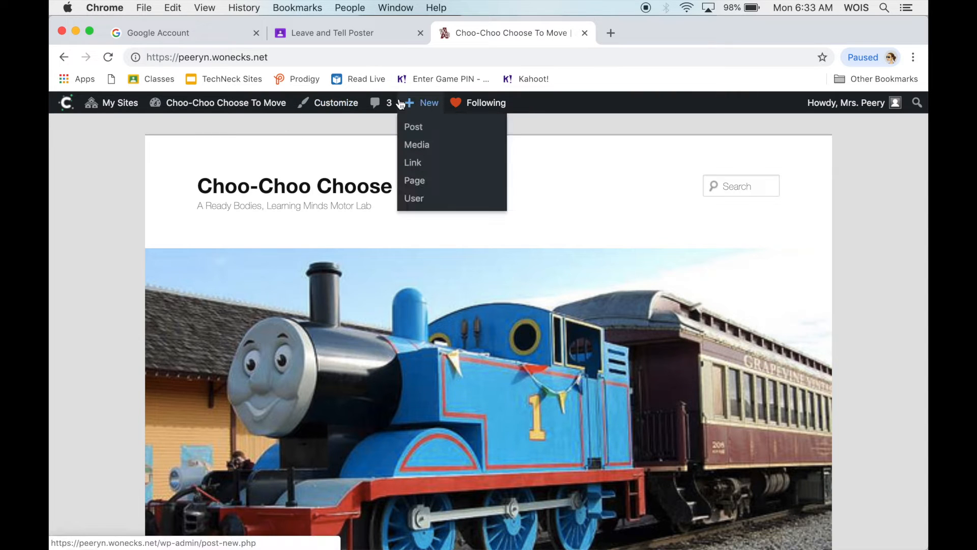
left_click(411, 133)
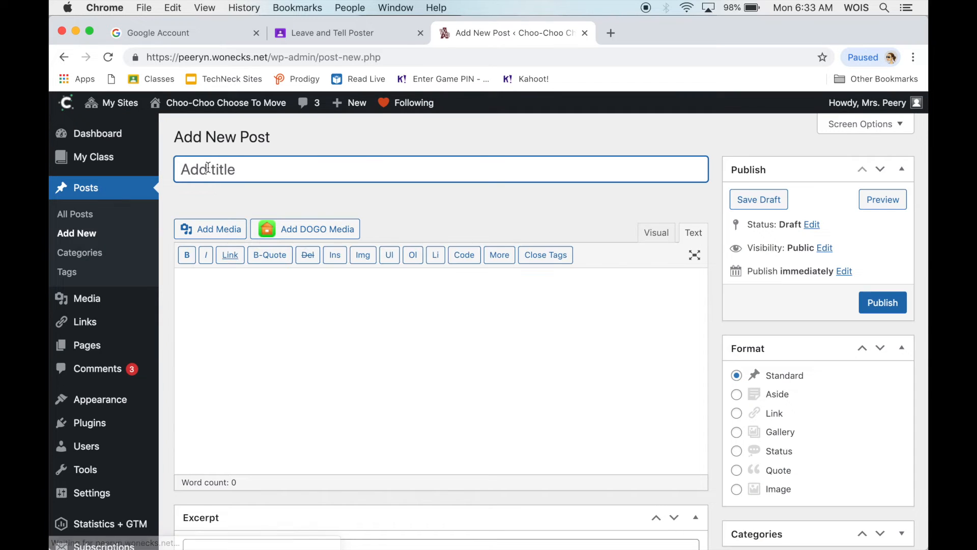
type("Leave and T")
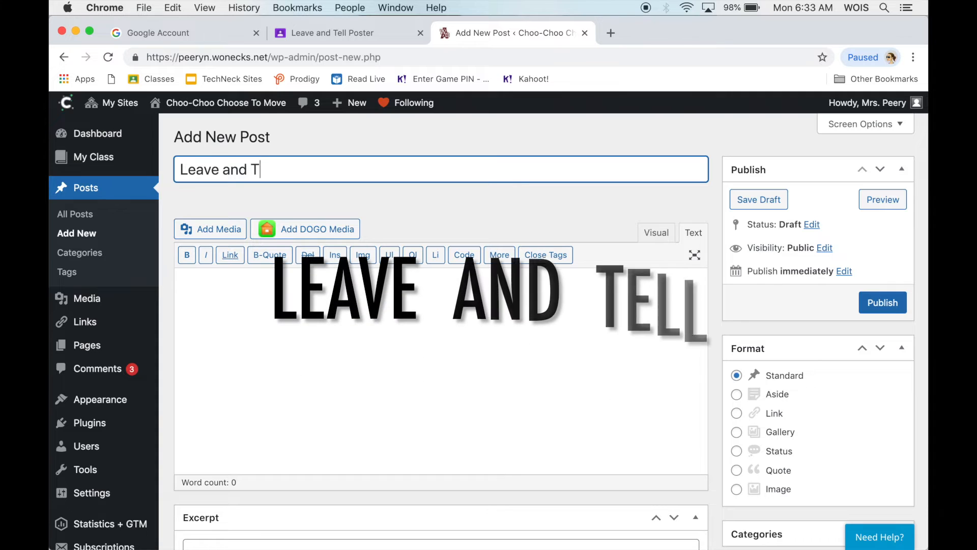
type("ell")
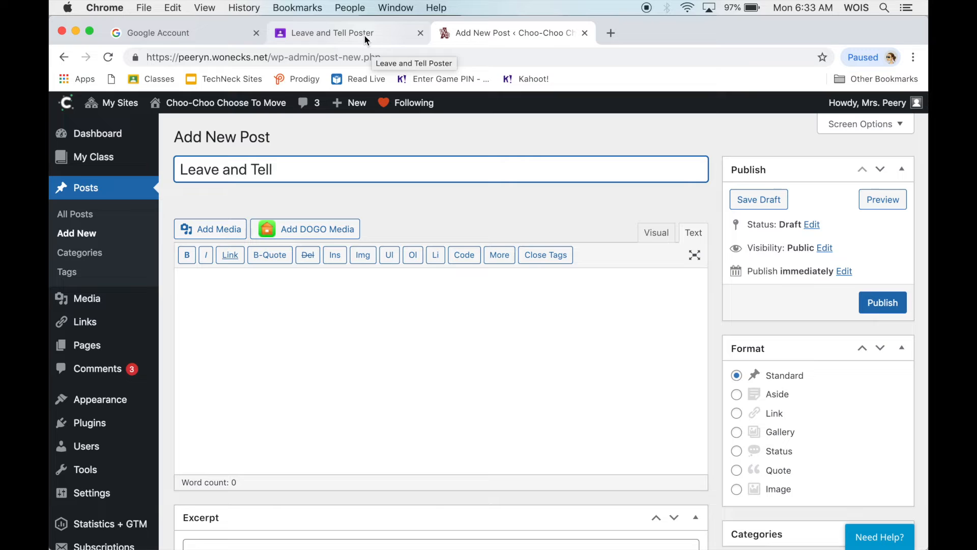
left_click(657, 232)
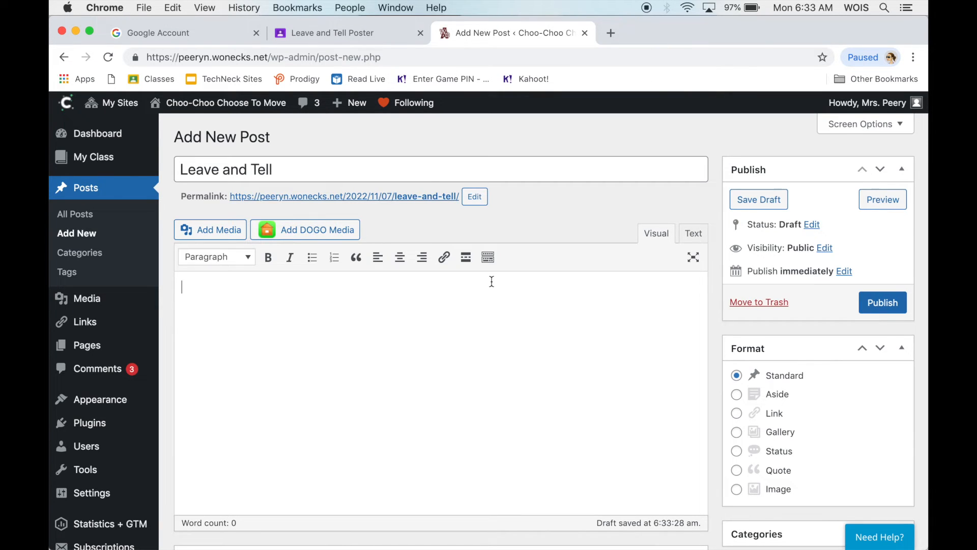
- Narrow the browser window to uncover the desktop, and insert the poster screenshot from there into the post body
left_click_drag(769, 31, 745, 20)
mouse_move(679, 26)
left_mouse_down()
mouse_move(604, 30)
mouse_move(670, 21)
left_mouse_up()
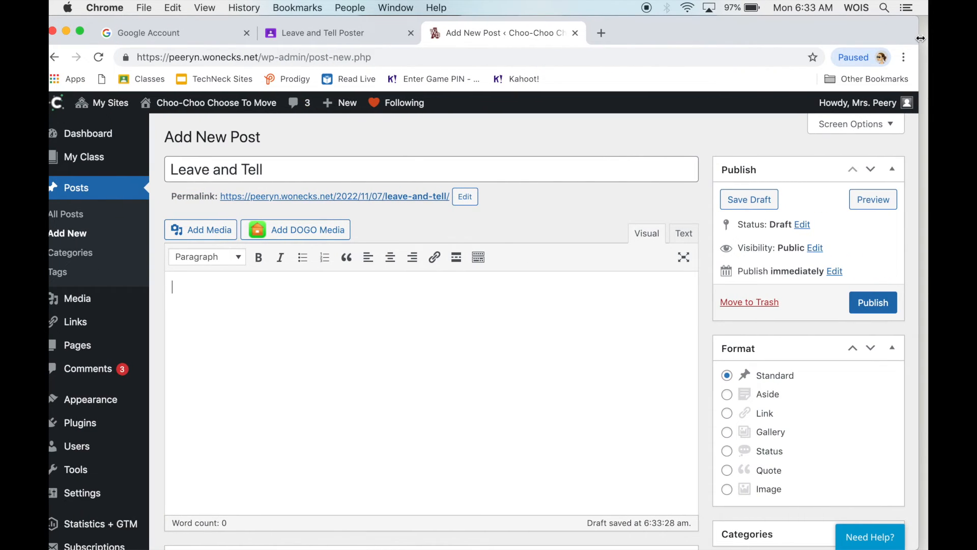
left_click_drag(915, 38, 774, 34)
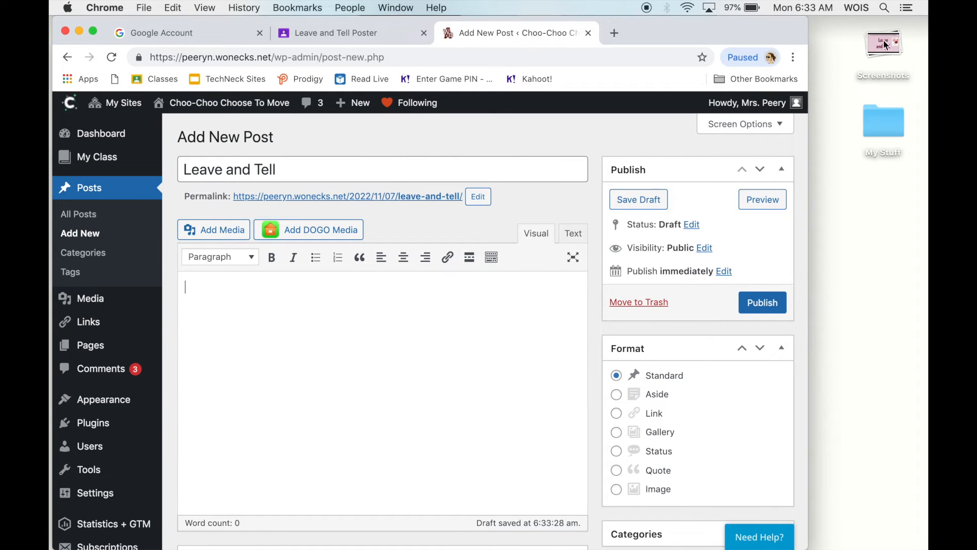
left_click_drag(883, 45, 393, 353)
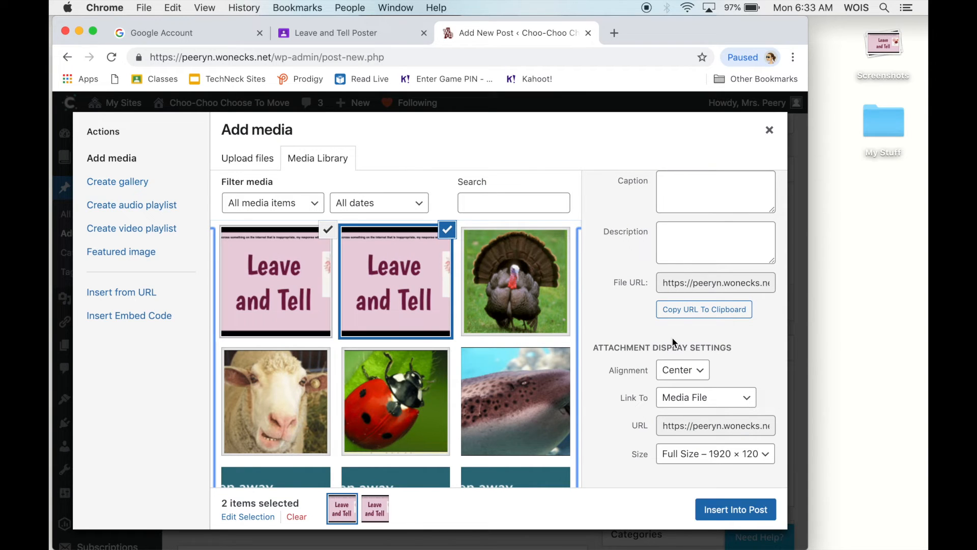
left_click(712, 511)
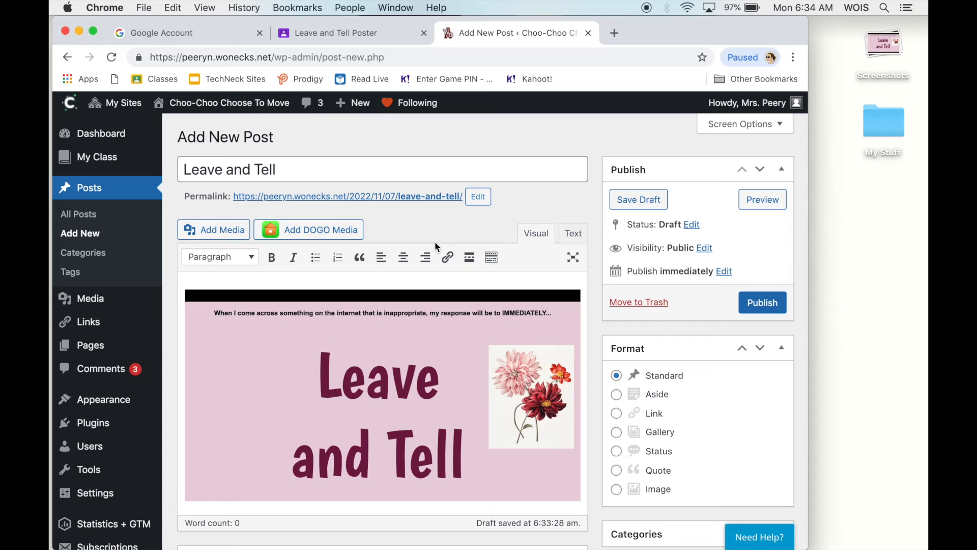
- Publish the Leave and Tell post, and log out of the blog, closing its browser tab
left_click(765, 304)
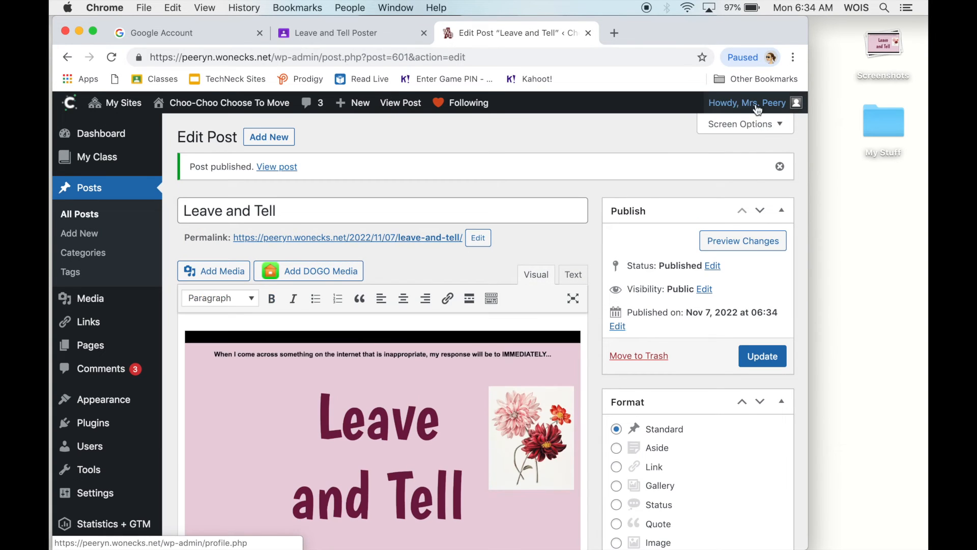
mouse_move(763, 104)
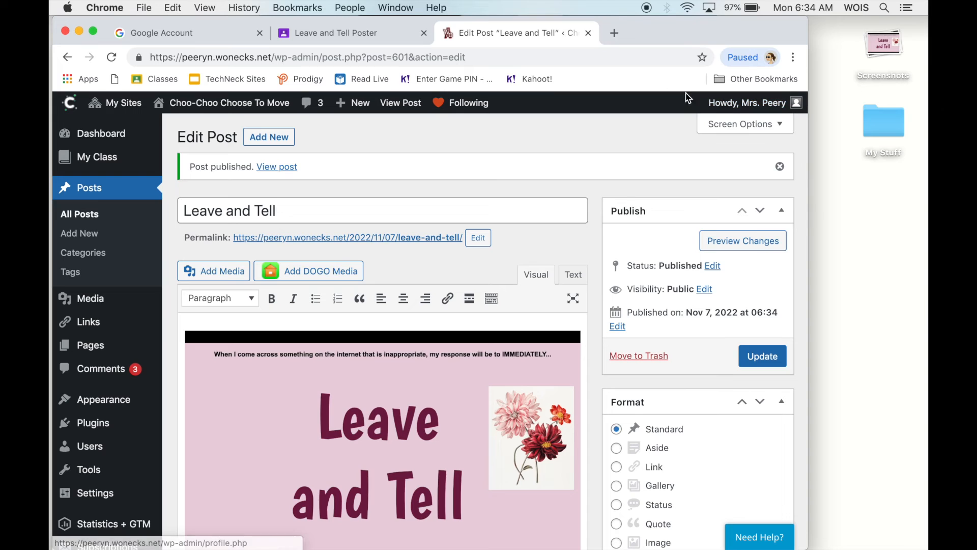
mouse_move(733, 104)
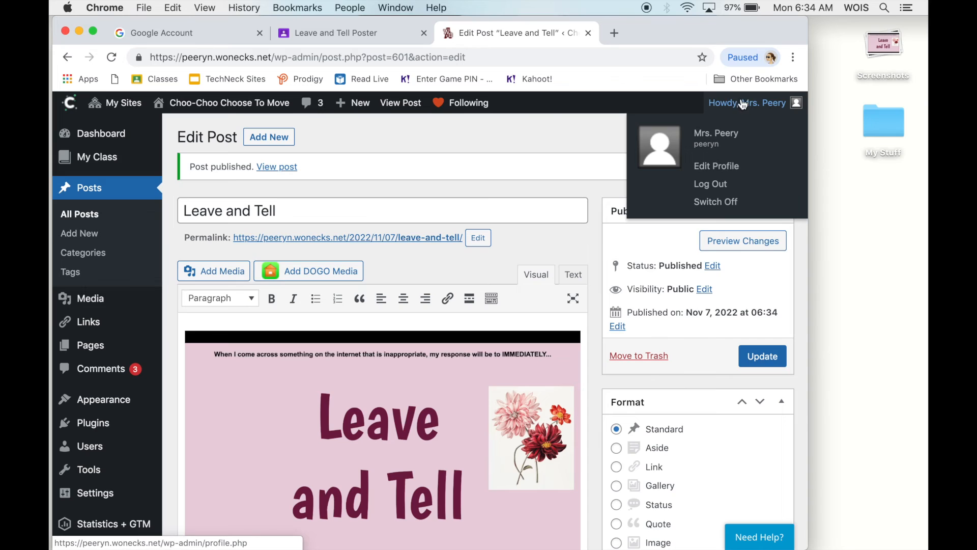
left_click(709, 186)
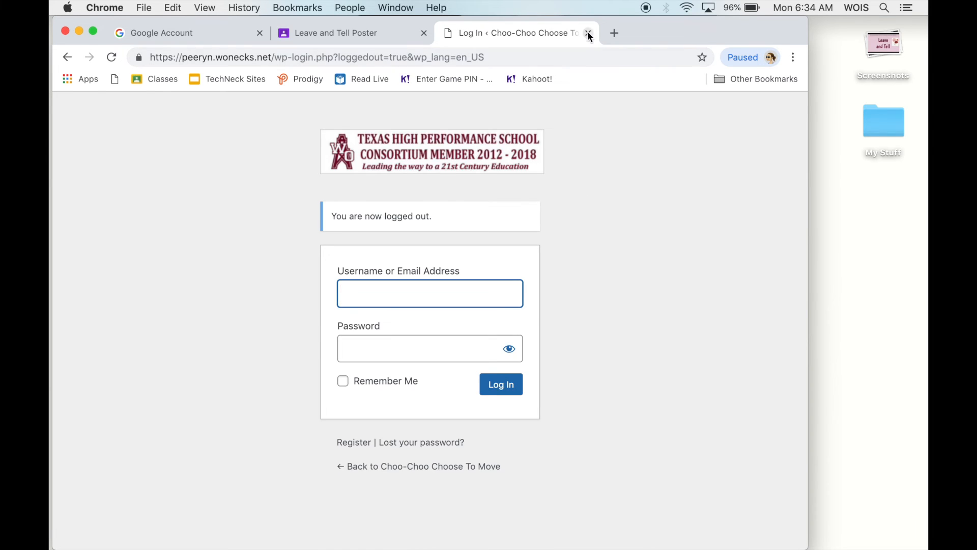
left_click(589, 34)
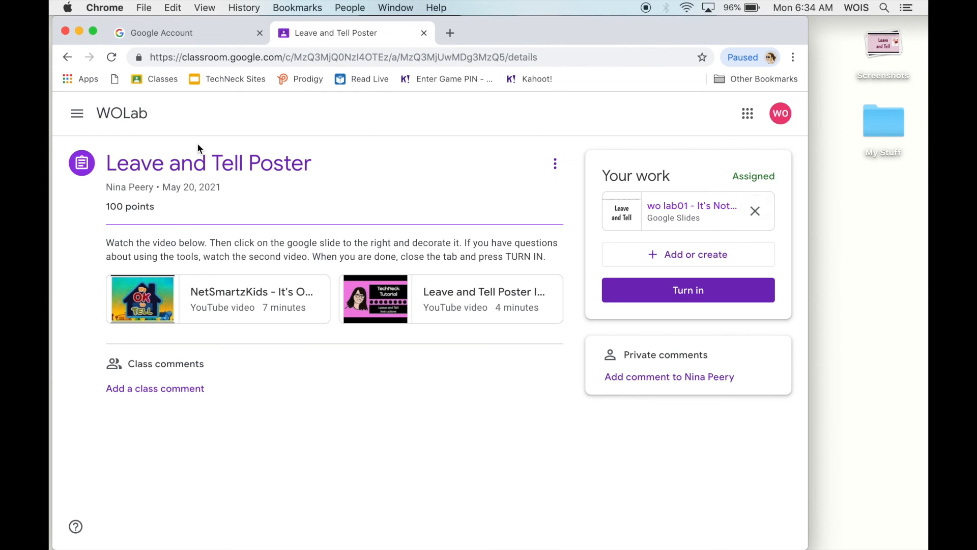
- Open the Leave and Tell Blog Post assignment from the WOLab classwork and mark it as done
left_click(138, 117)
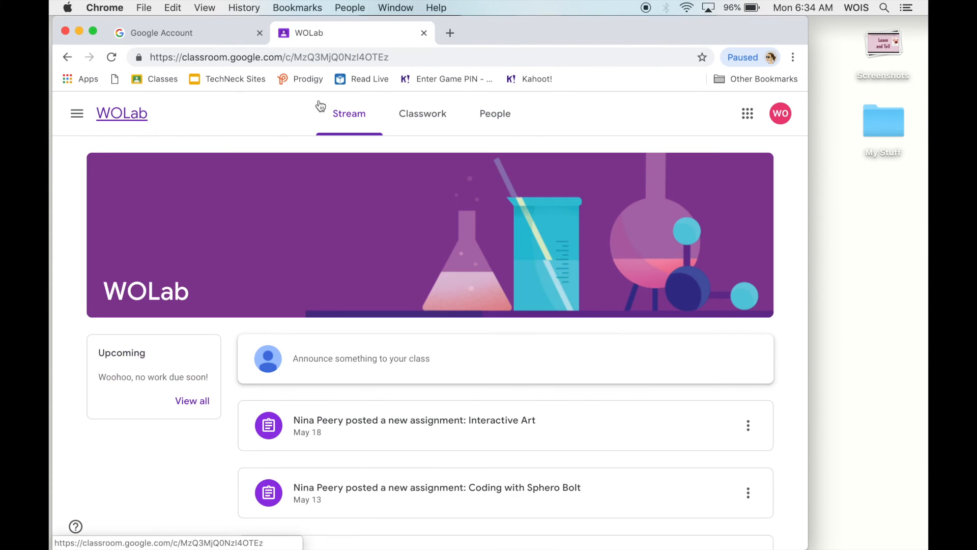
left_click(422, 117)
scroll(376, 204, "up", 3)
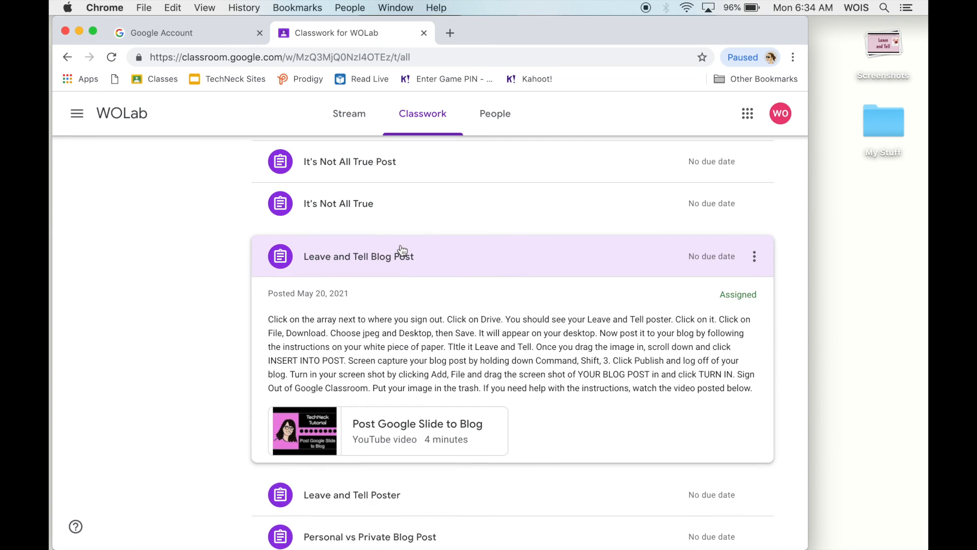
left_click(336, 503)
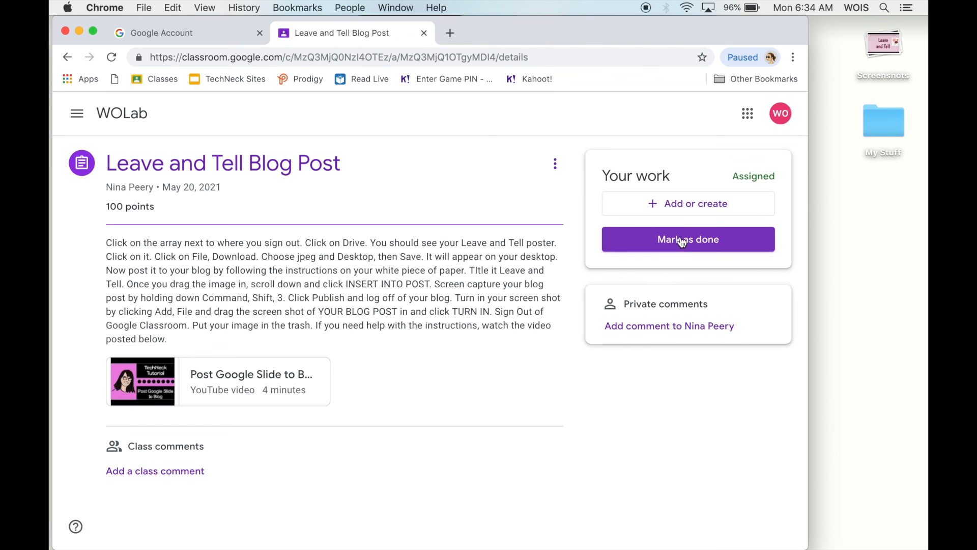
left_click(682, 243)
left_click(505, 365)
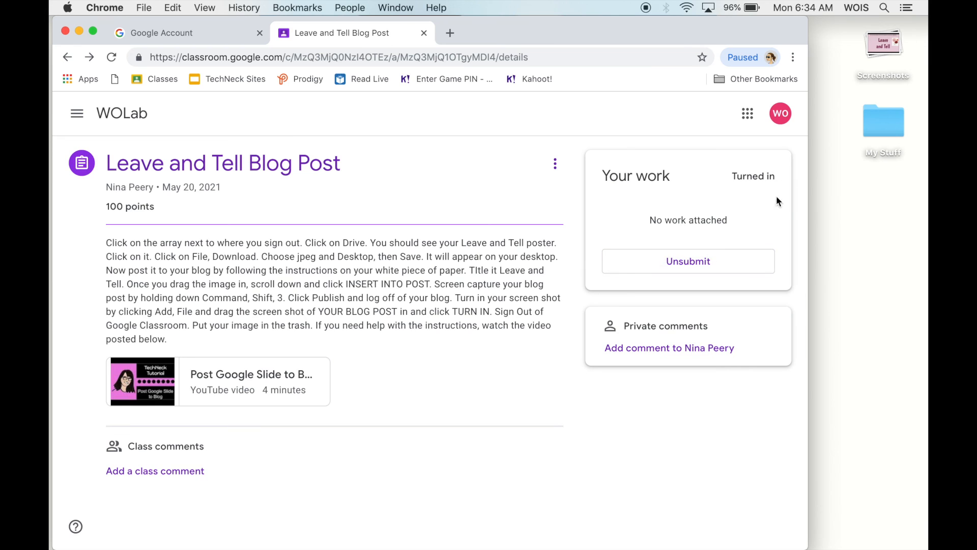
- Move the poster screenshot from the desktop to the trash
left_click(786, 118)
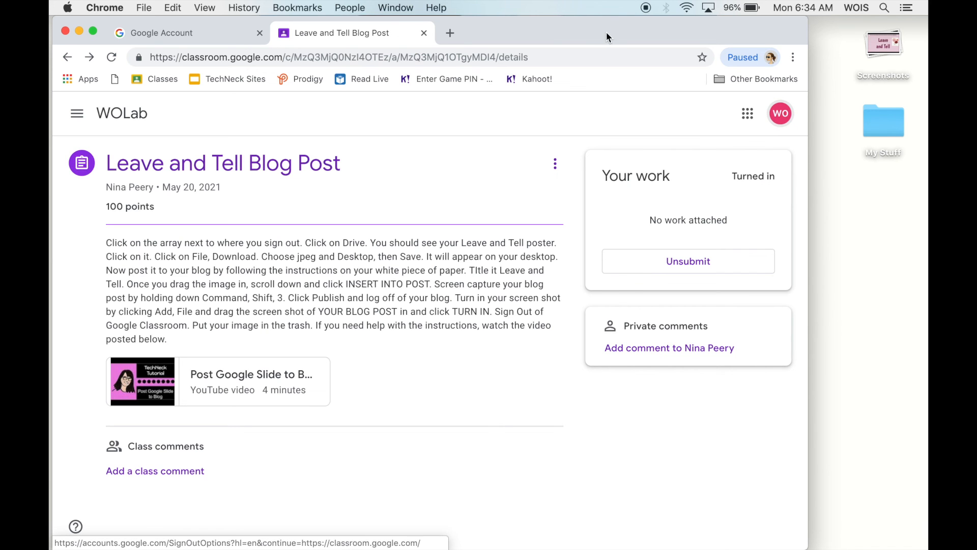
left_click_drag(609, 30, 646, 15)
left_click_drag(883, 41, 737, 525)
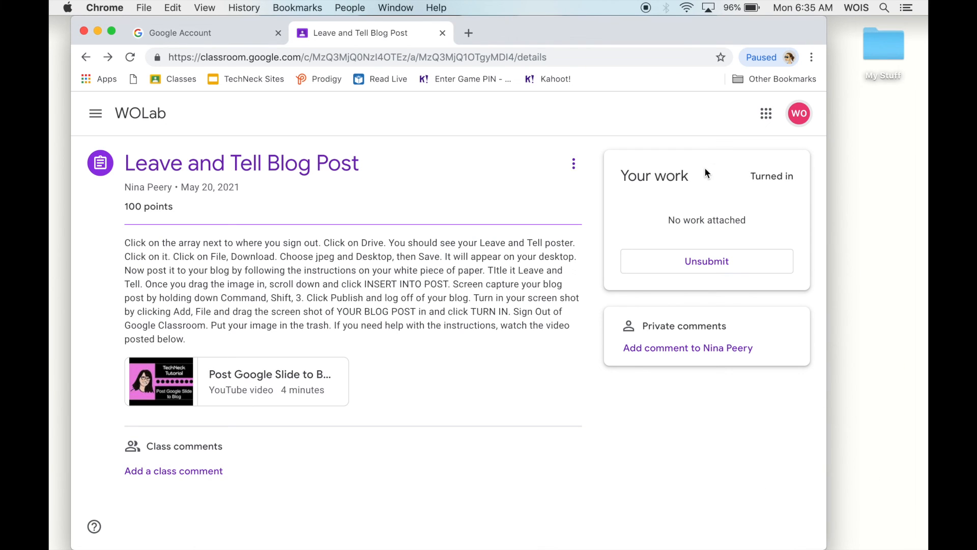